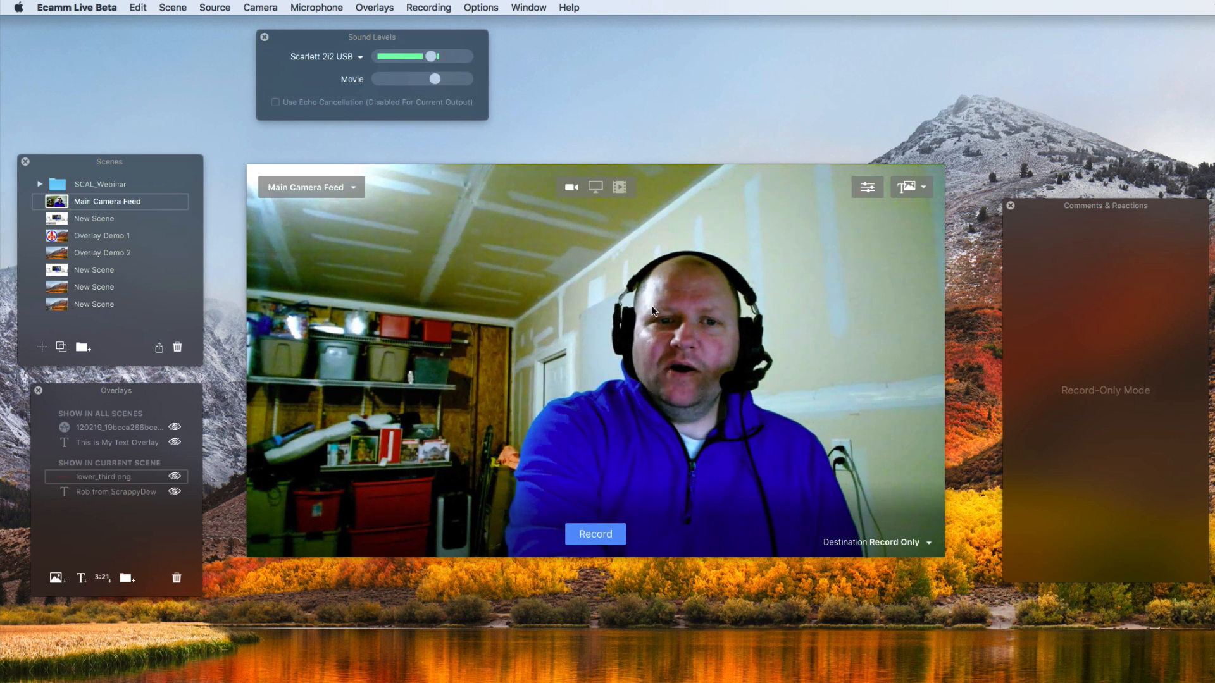
# - Start a new text overlay for the Main Camera Feed scene
pyautogui.click(914, 184)
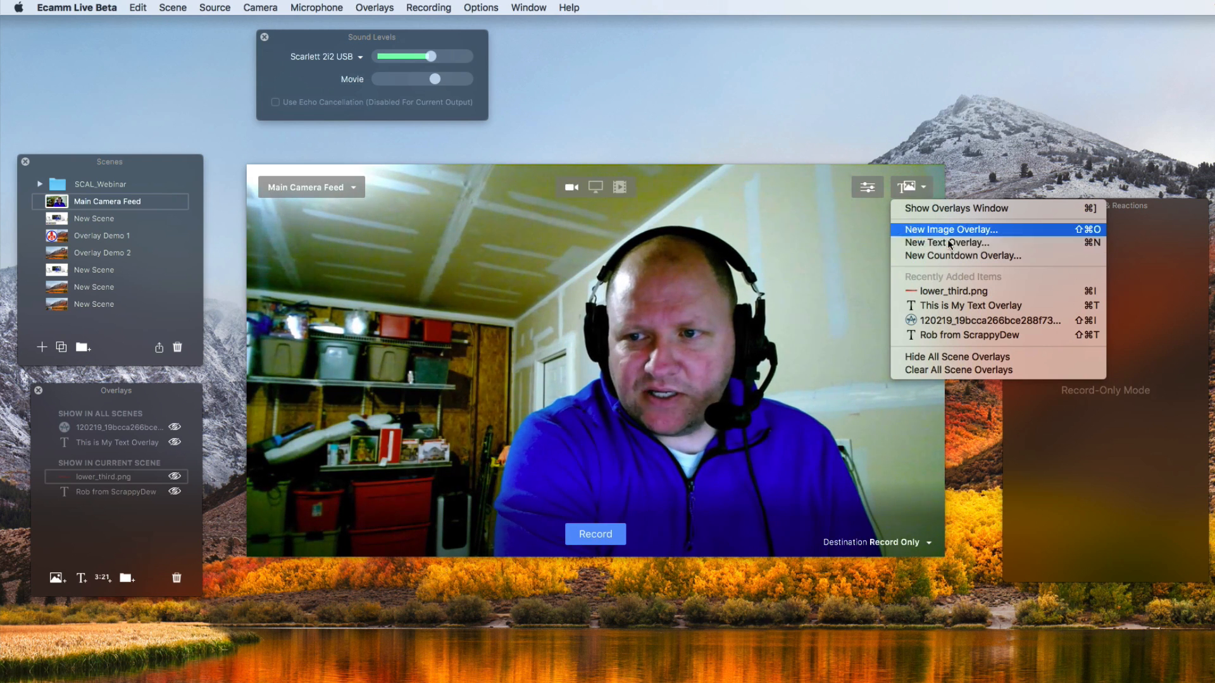
pyautogui.click(981, 245)
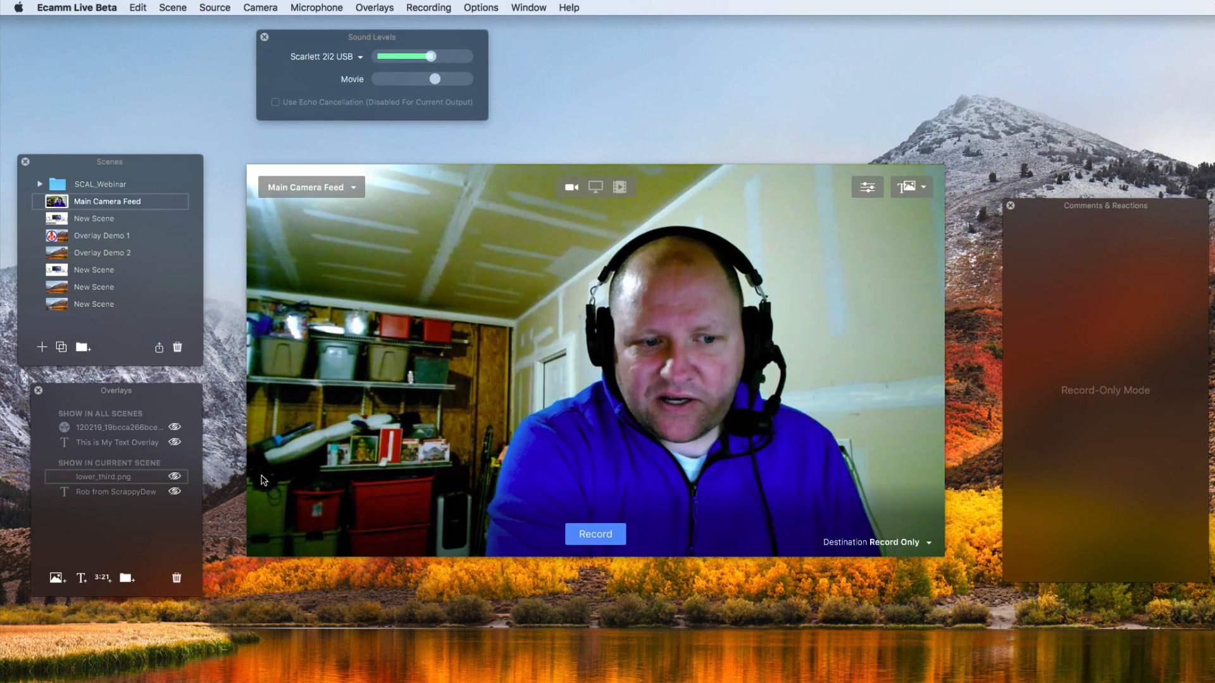
pyautogui.click(81, 579)
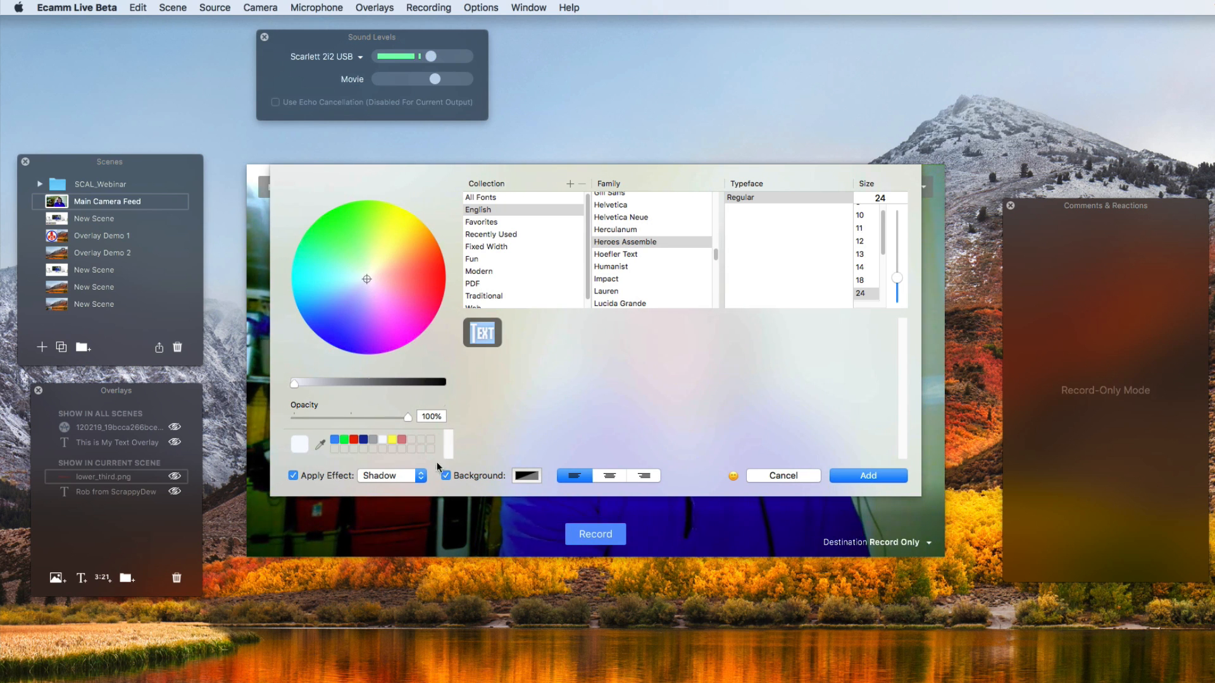
# - Try a light cyan text colour for the new overlay and toggle its background off and on
pyautogui.moveTo(367, 278)
pyautogui.mouseDown()
pyautogui.moveTo(385, 253)
pyautogui.moveTo(374, 309)
pyautogui.moveTo(378, 253)
pyautogui.moveTo(405, 279)
pyautogui.moveTo(346, 277)
pyautogui.mouseUp()
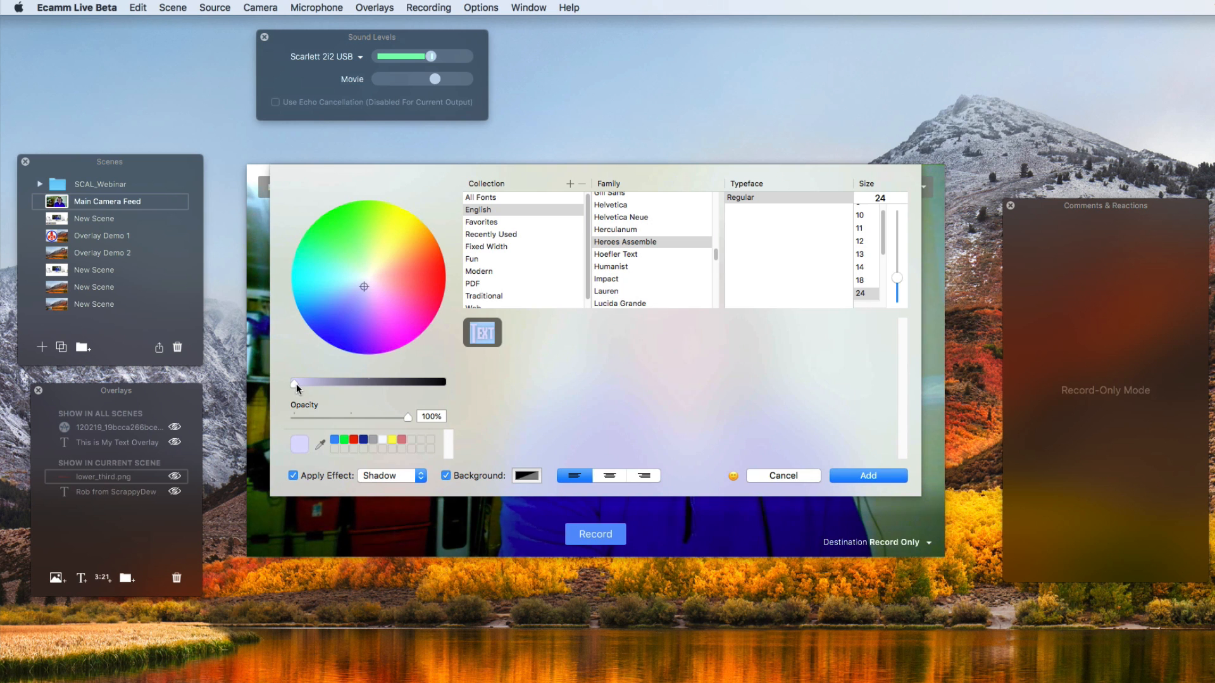
pyautogui.moveTo(290, 383)
pyautogui.mouseDown()
pyautogui.moveTo(462, 384)
pyautogui.moveTo(294, 375)
pyautogui.mouseUp()
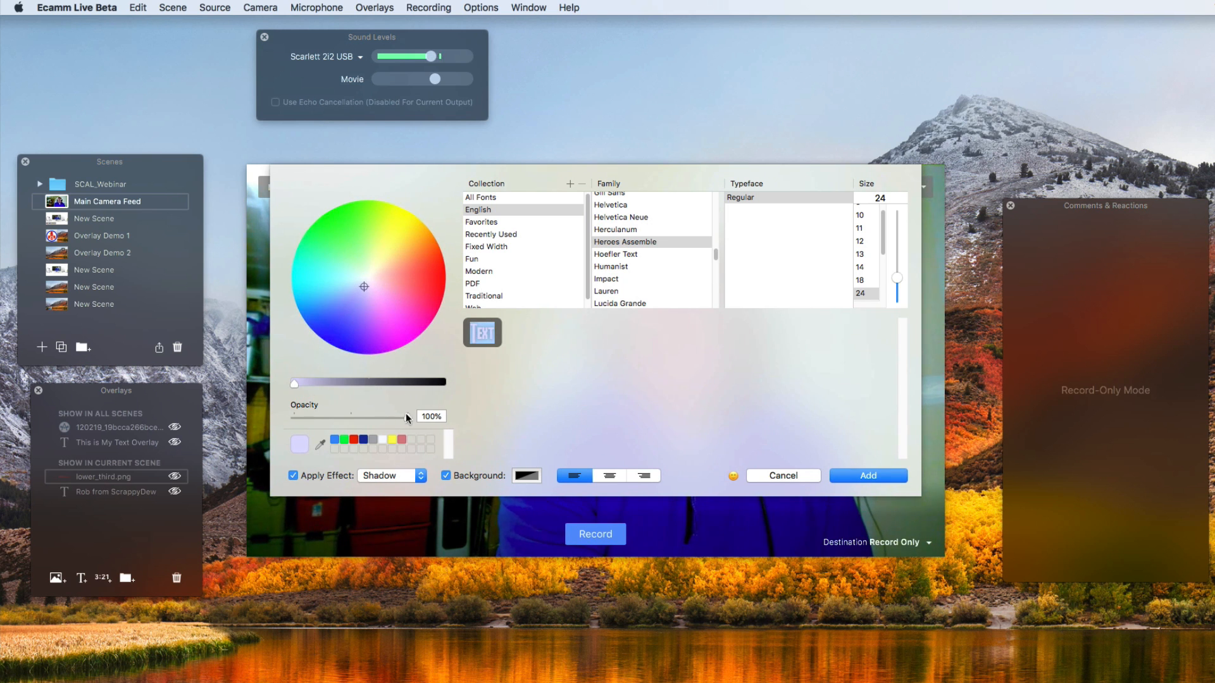
pyautogui.click(361, 280)
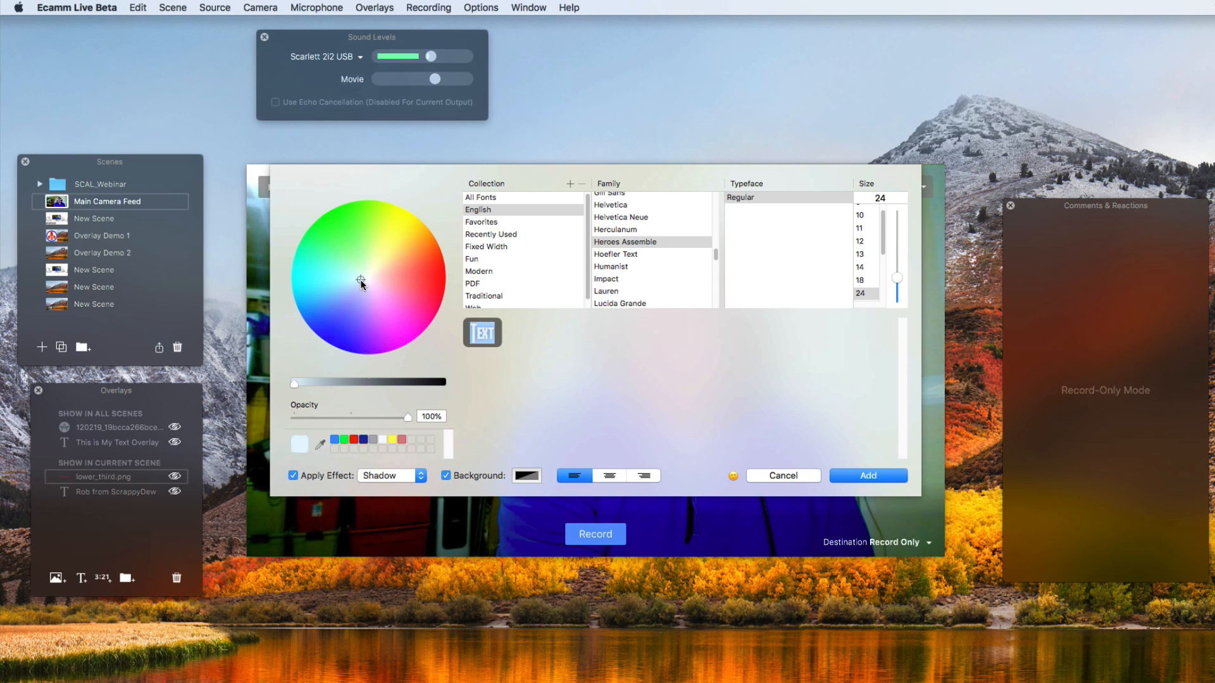
pyautogui.moveTo(405, 415)
pyautogui.mouseDown()
pyautogui.moveTo(314, 419)
pyautogui.moveTo(393, 419)
pyautogui.mouseUp()
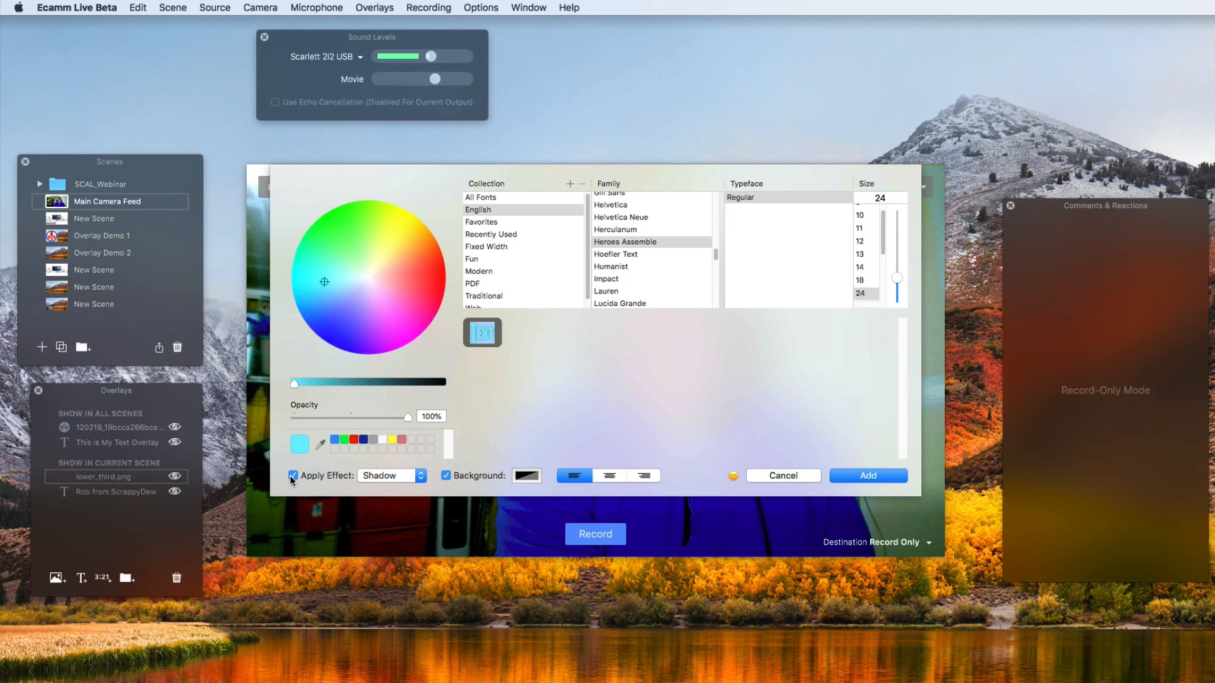
pyautogui.click(446, 475)
pyautogui.click(446, 476)
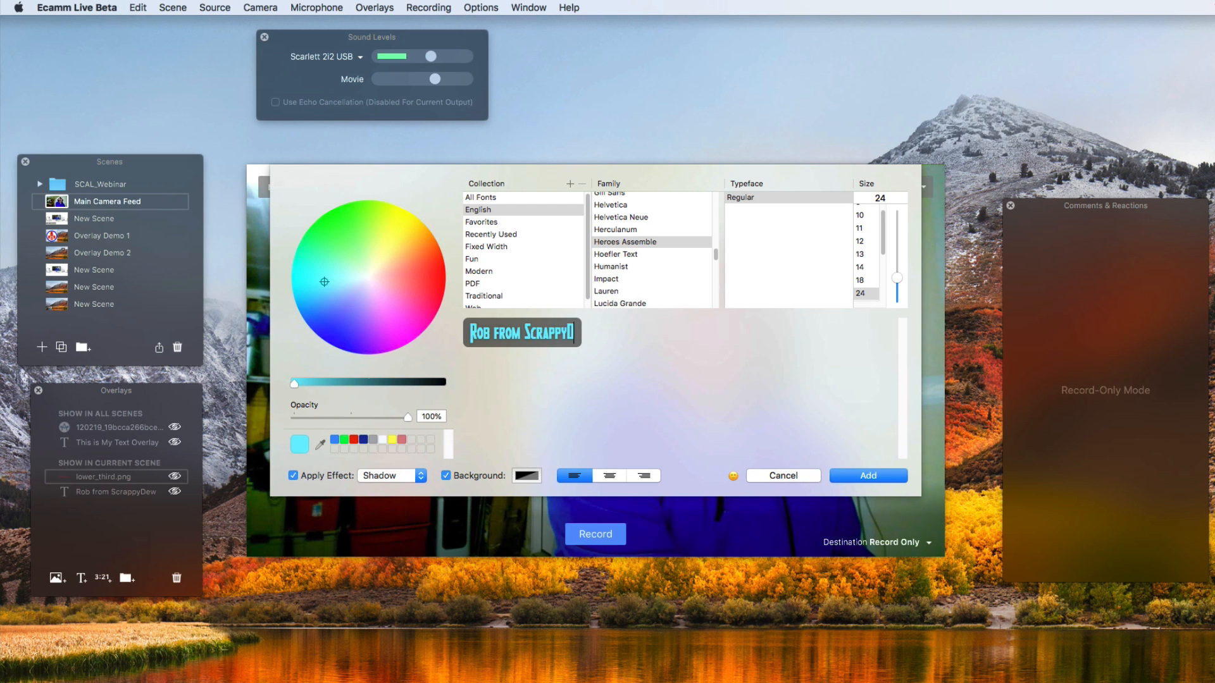
# - Enter the presenter's first name followed by "from ScrappyDew", colour the whole text white, and add the overlay to the scene
pyautogui.write('ew')
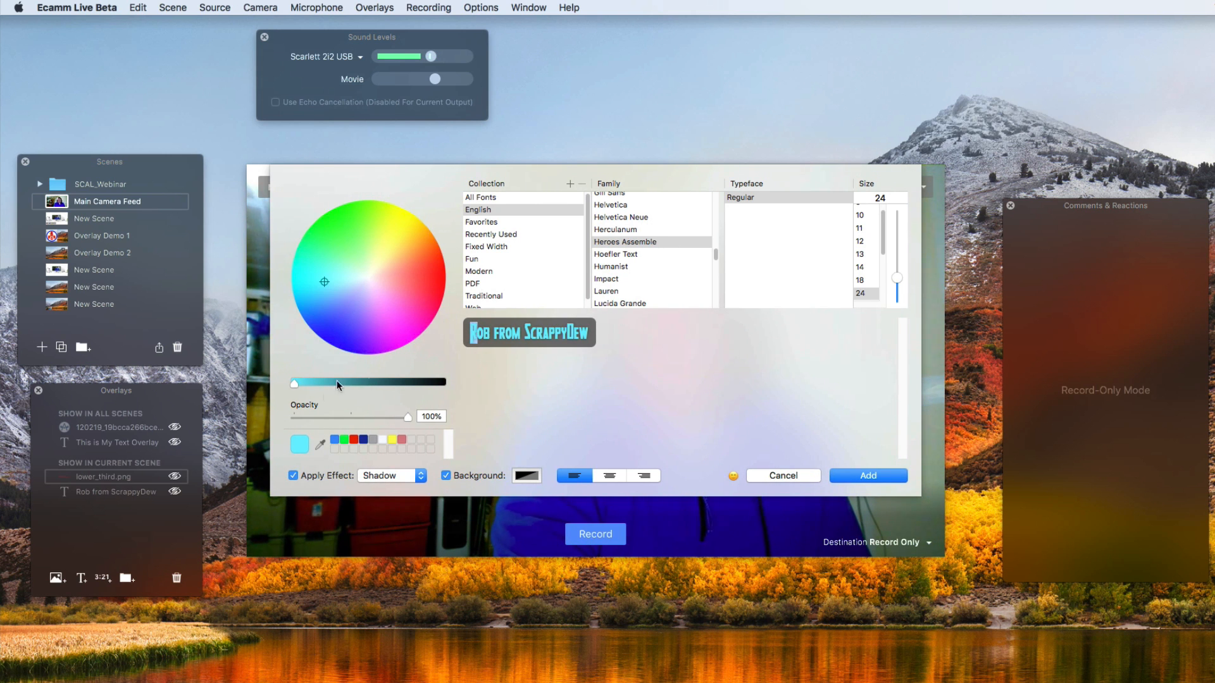
pyautogui.click(398, 295)
pyautogui.click(537, 334)
pyautogui.moveTo(509, 336); pyautogui.dragTo(617, 336)
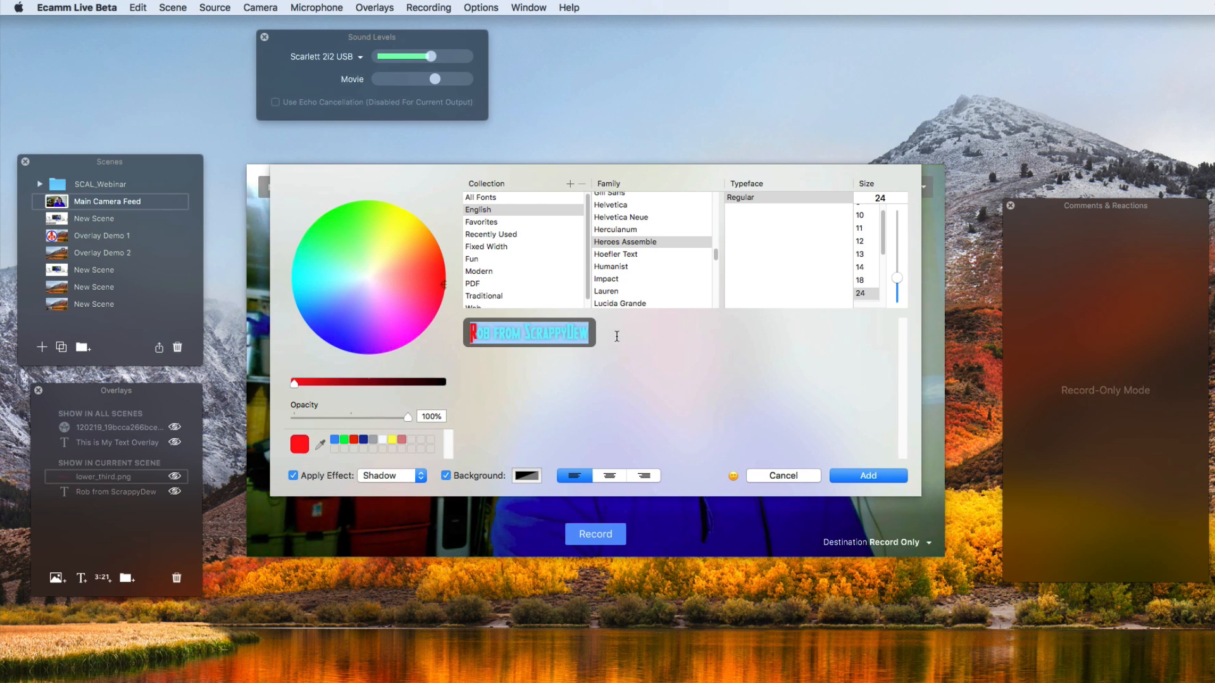
pyautogui.click(382, 439)
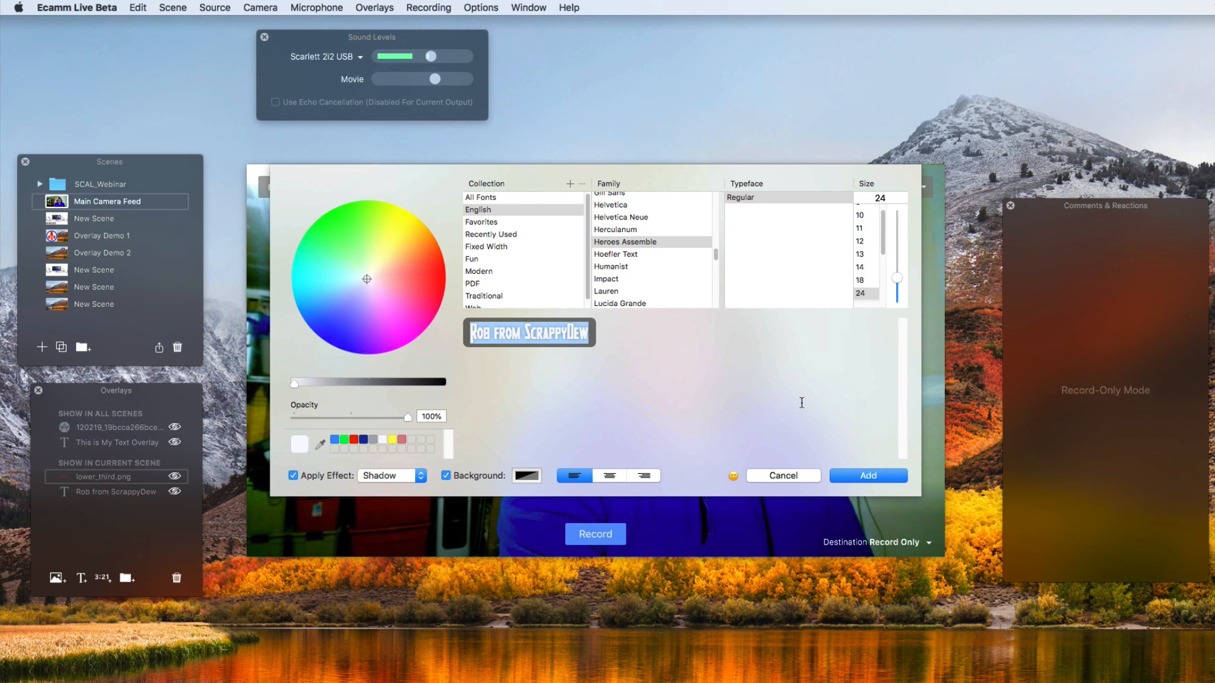
pyautogui.click(880, 476)
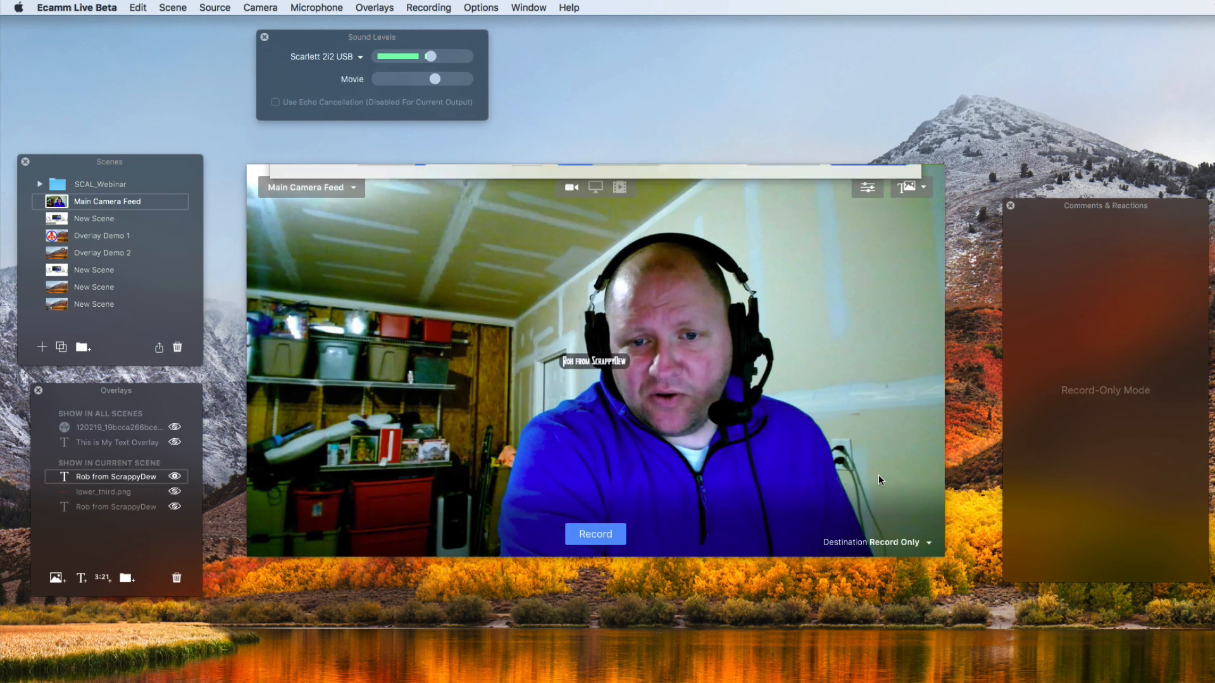
# - Enlarge the name text overlay and place it beside the presenter's head, above the storage shelves
pyautogui.moveTo(610, 364); pyautogui.dragTo(629, 389)
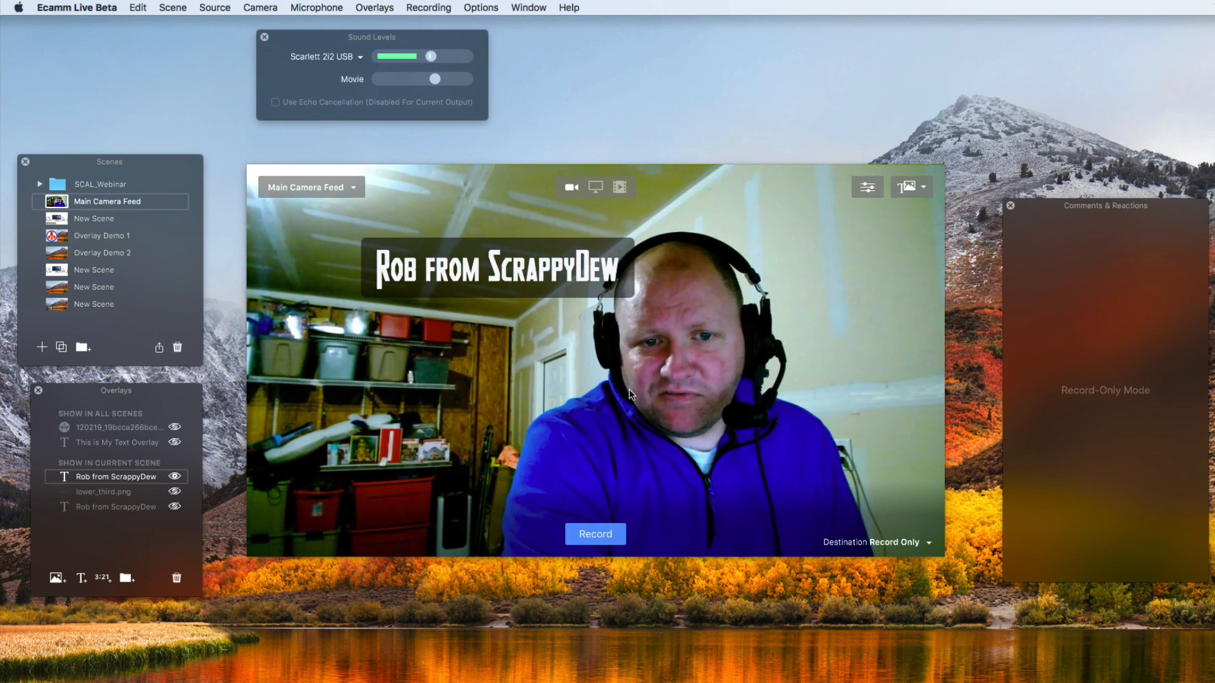
pyautogui.moveTo(457, 290); pyautogui.dragTo(416, 439)
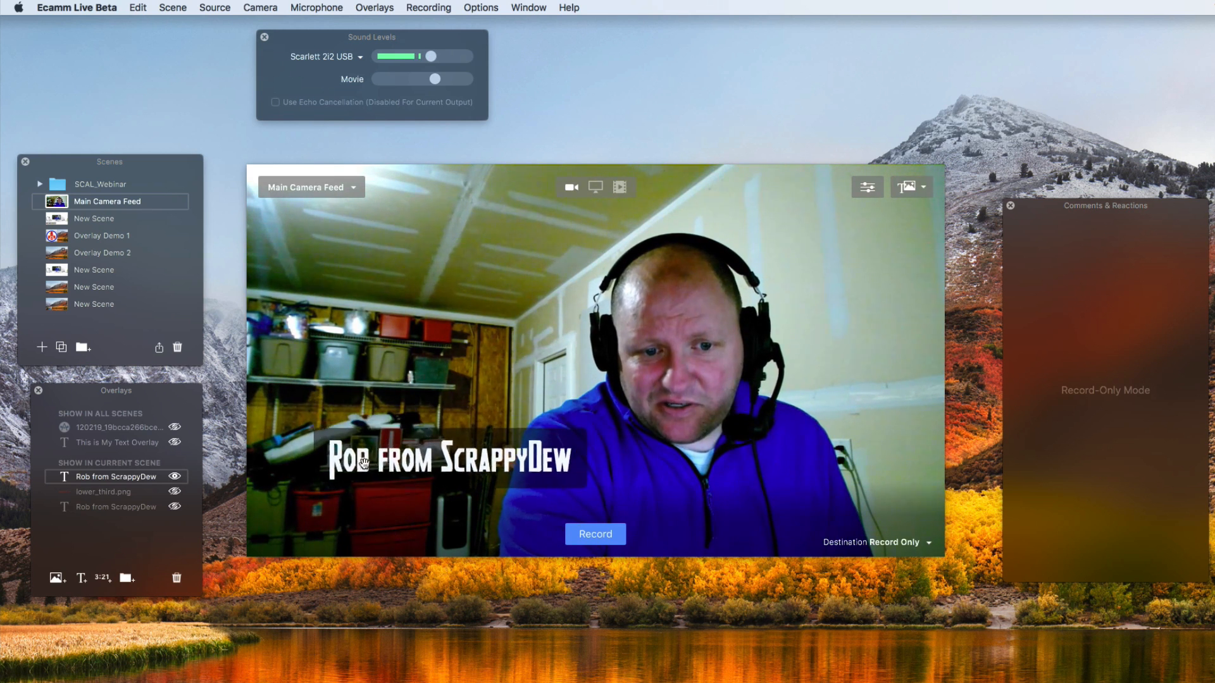
pyautogui.moveTo(351, 428); pyautogui.dragTo(333, 291)
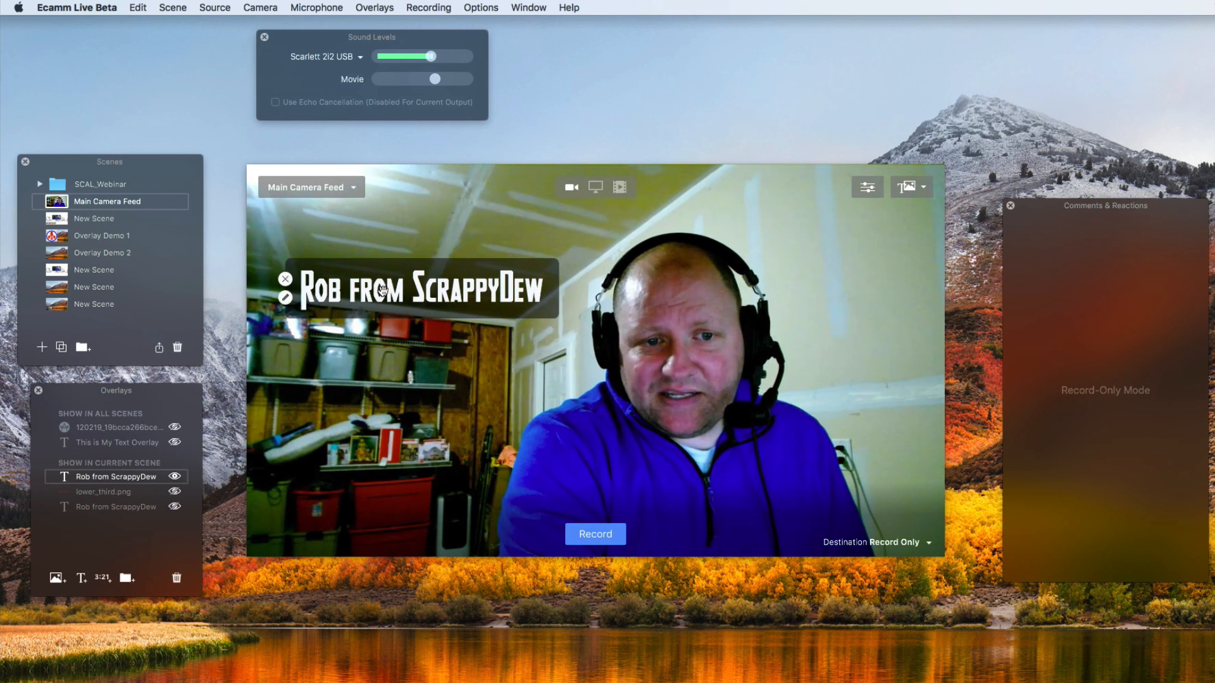
# - Turn off the background of the name text overlay and save the change
pyautogui.click(286, 297)
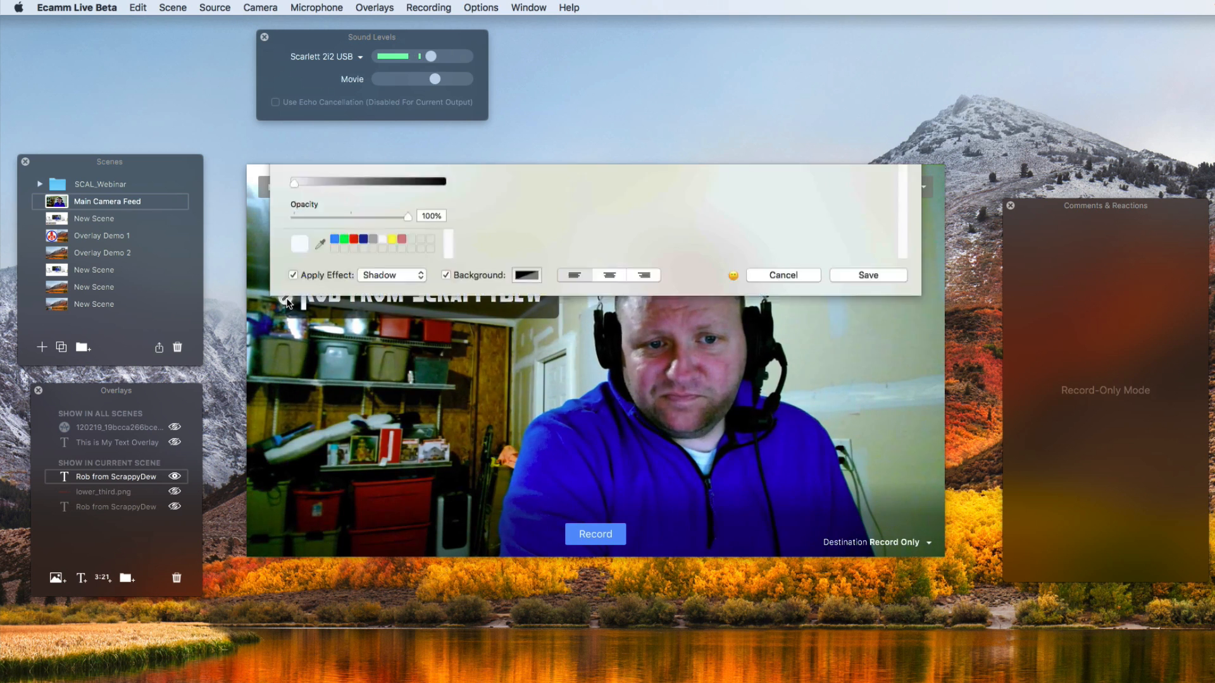
pyautogui.click(783, 476)
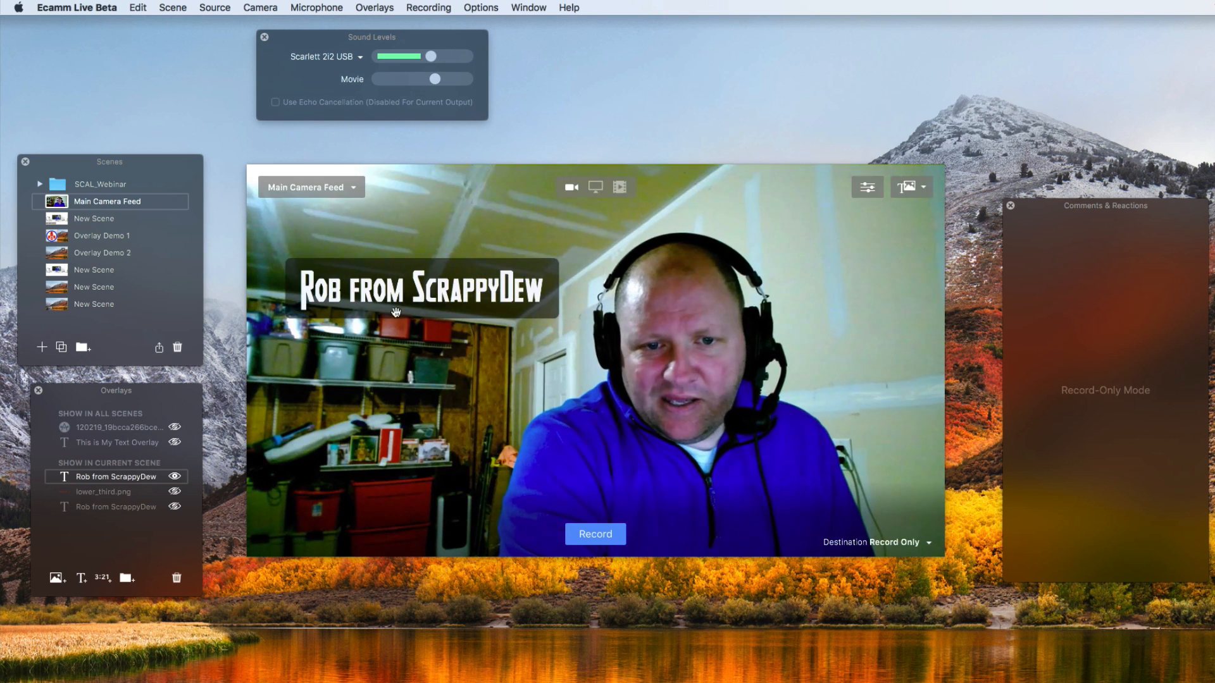
pyautogui.doubleClick(394, 292)
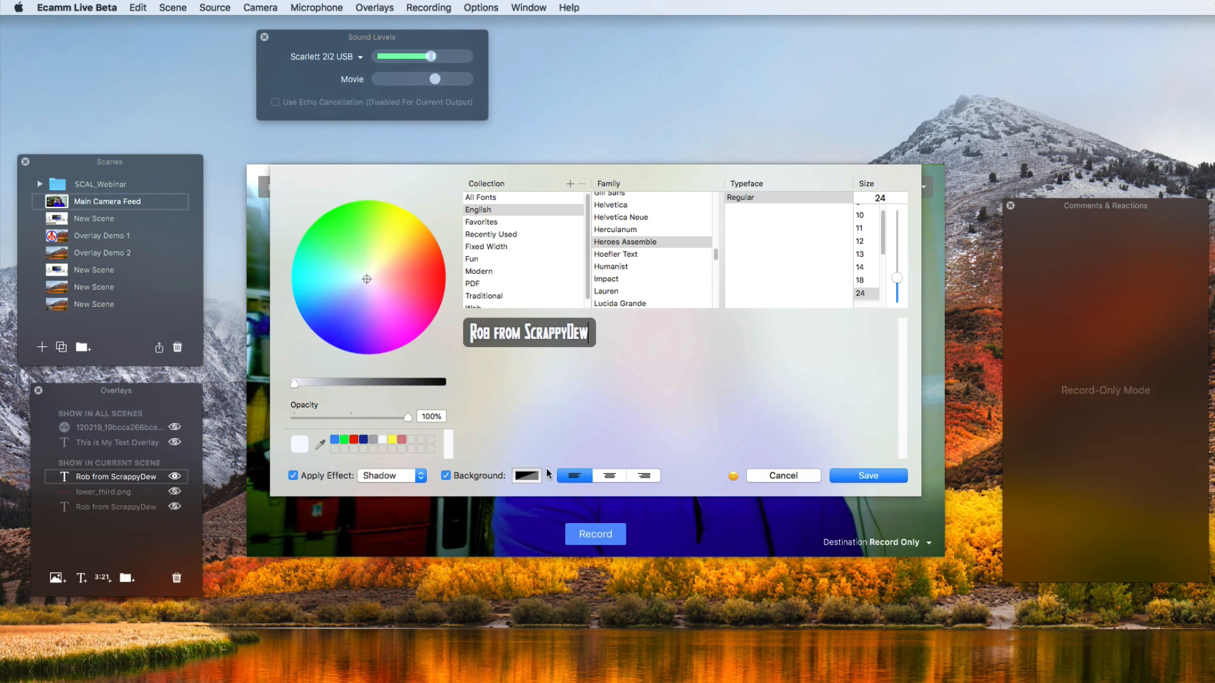
pyautogui.click(446, 476)
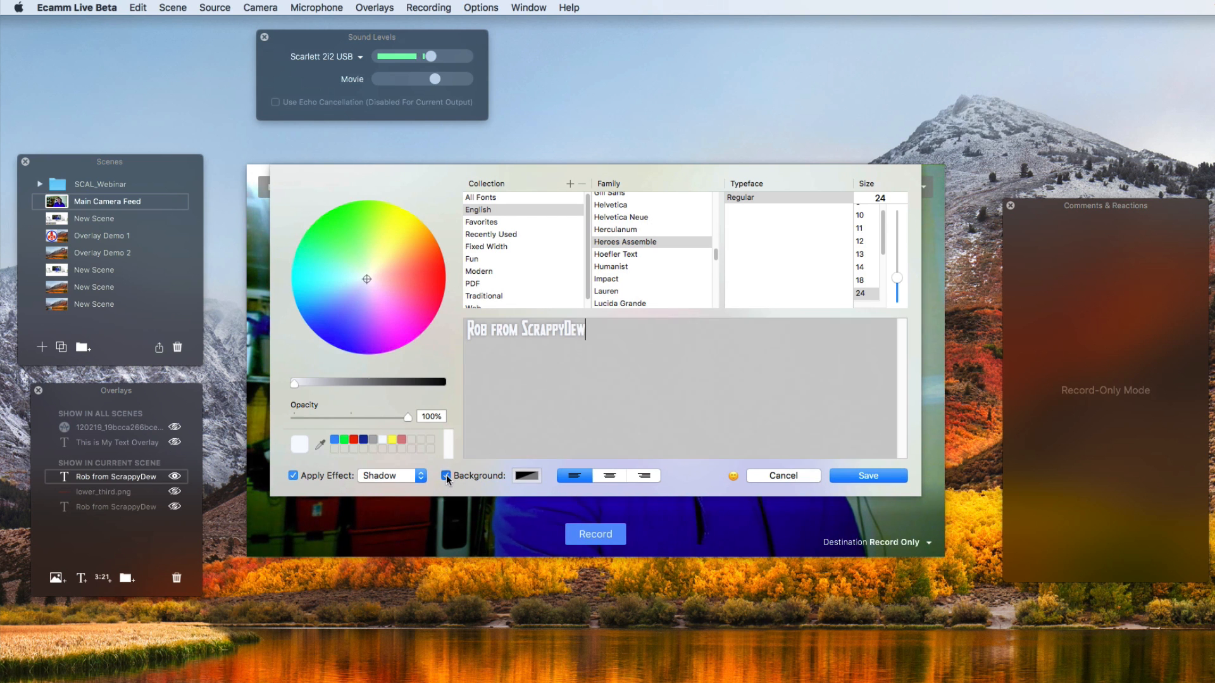
pyautogui.click(886, 477)
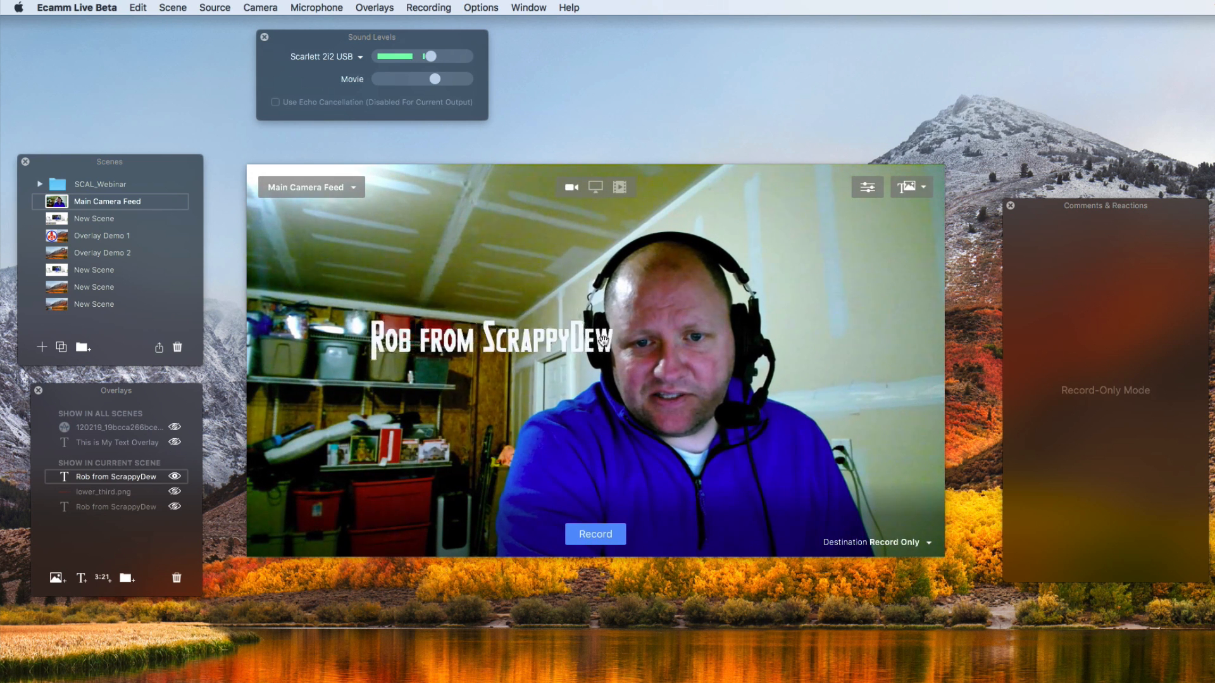
# - Show lower_third.png in the current scene and position the name text over its red banner
pyautogui.moveTo(603, 341); pyautogui.dragTo(584, 402)
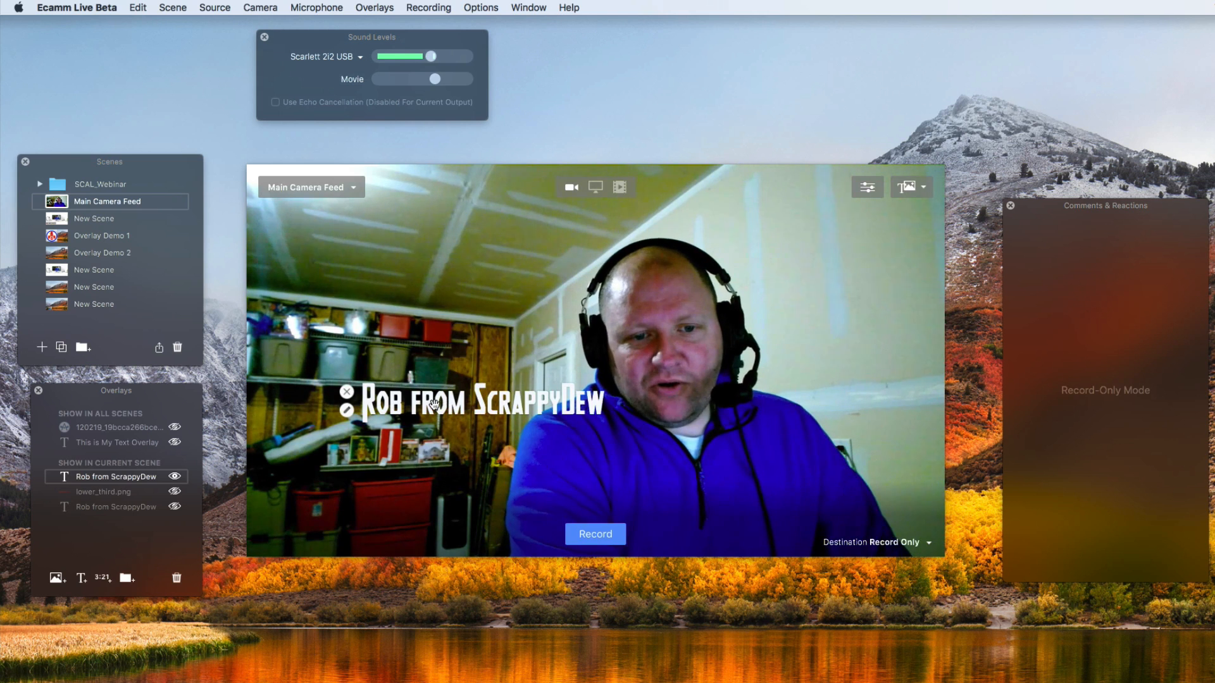
pyautogui.click(176, 492)
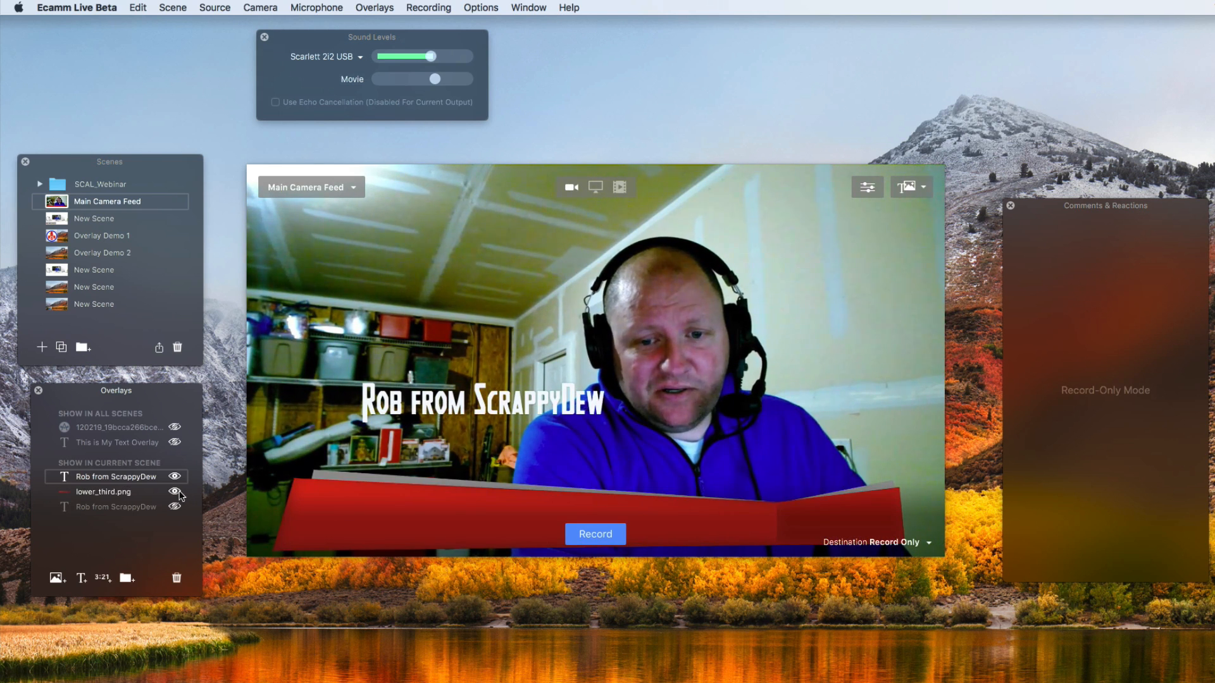
pyautogui.moveTo(477, 515)
pyautogui.mouseDown()
pyautogui.moveTo(479, 263)
pyautogui.moveTo(485, 573)
pyautogui.moveTo(494, 515)
pyautogui.moveTo(469, 516)
pyautogui.mouseUp()
pyautogui.moveTo(464, 415); pyautogui.dragTo(419, 521)
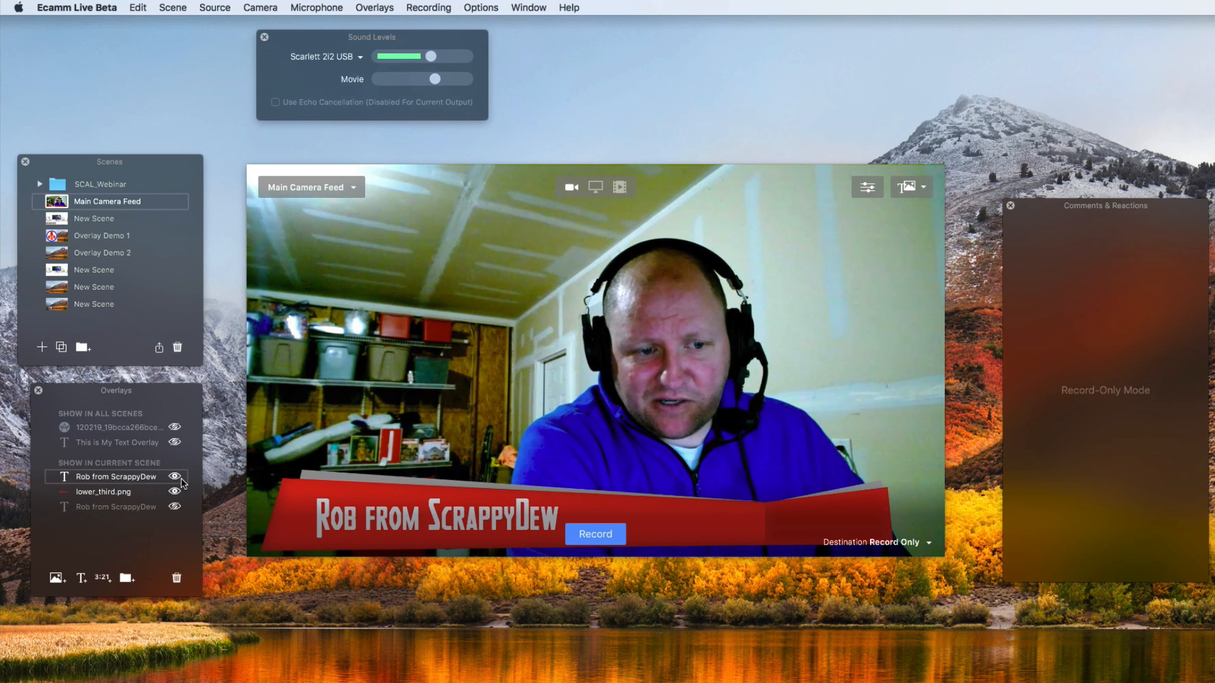
# - Stack lower_third.png in front of the name text so the banner covers it, and restore the text to the front
pyautogui.moveTo(331, 512)
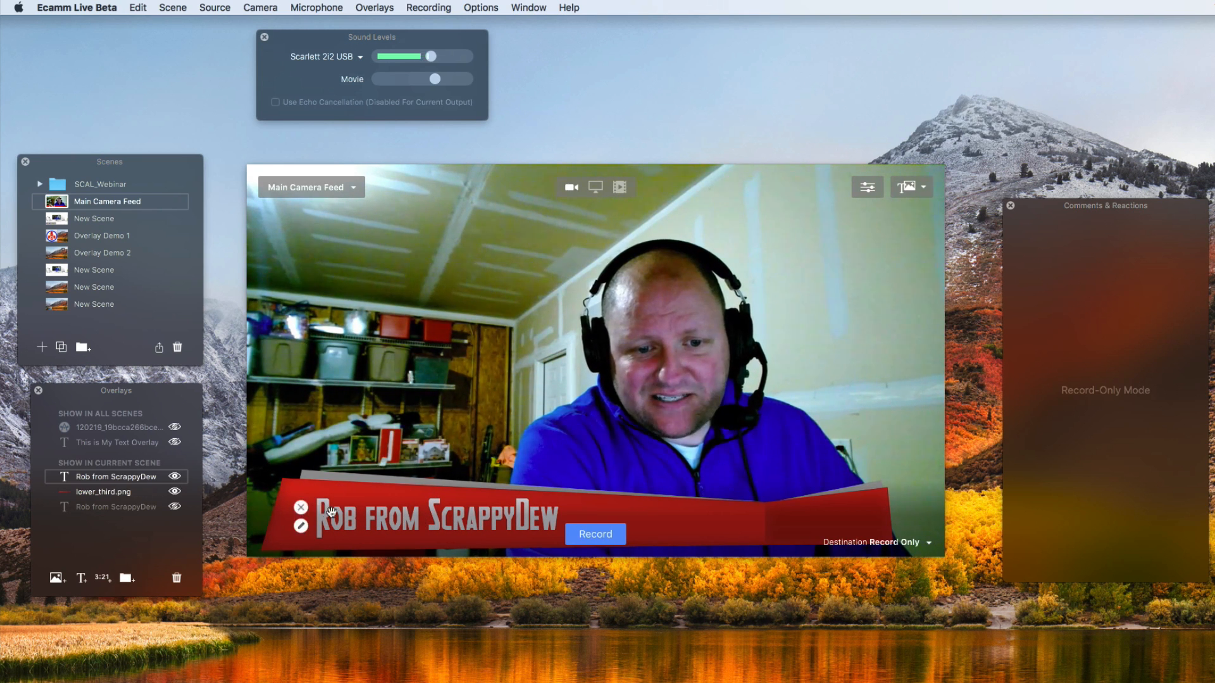
pyautogui.moveTo(331, 511); pyautogui.dragTo(350, 354)
pyautogui.moveTo(107, 491); pyautogui.dragTo(108, 472)
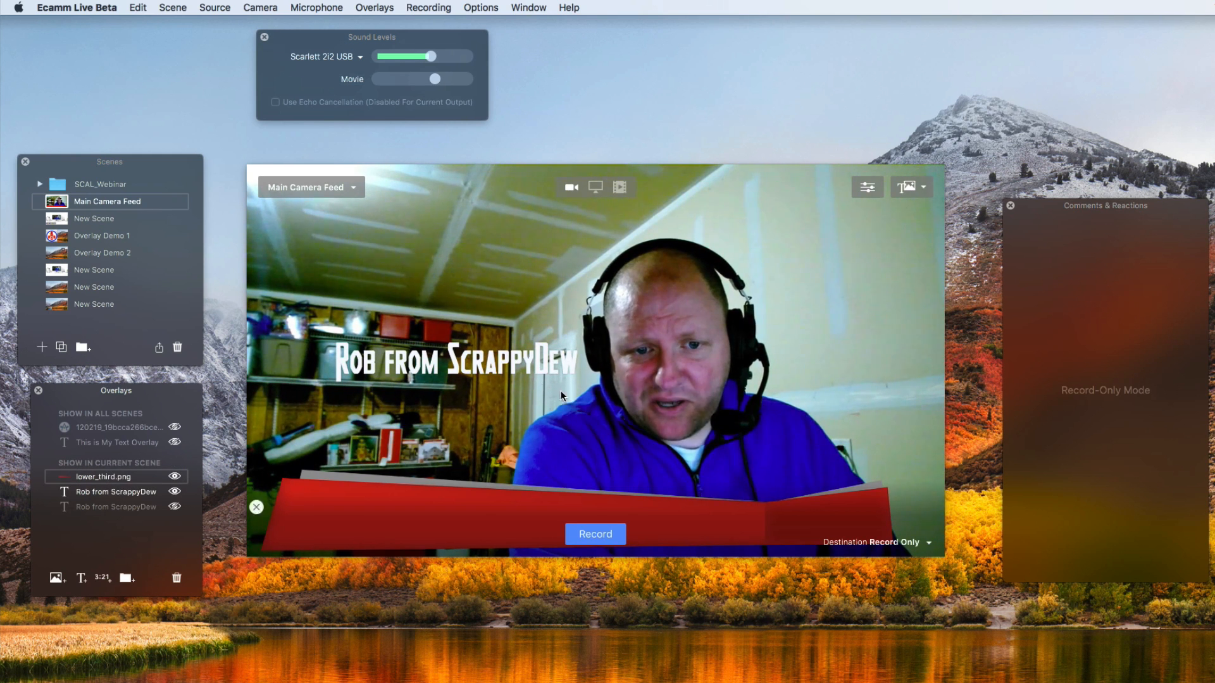
pyautogui.moveTo(495, 365); pyautogui.dragTo(493, 514)
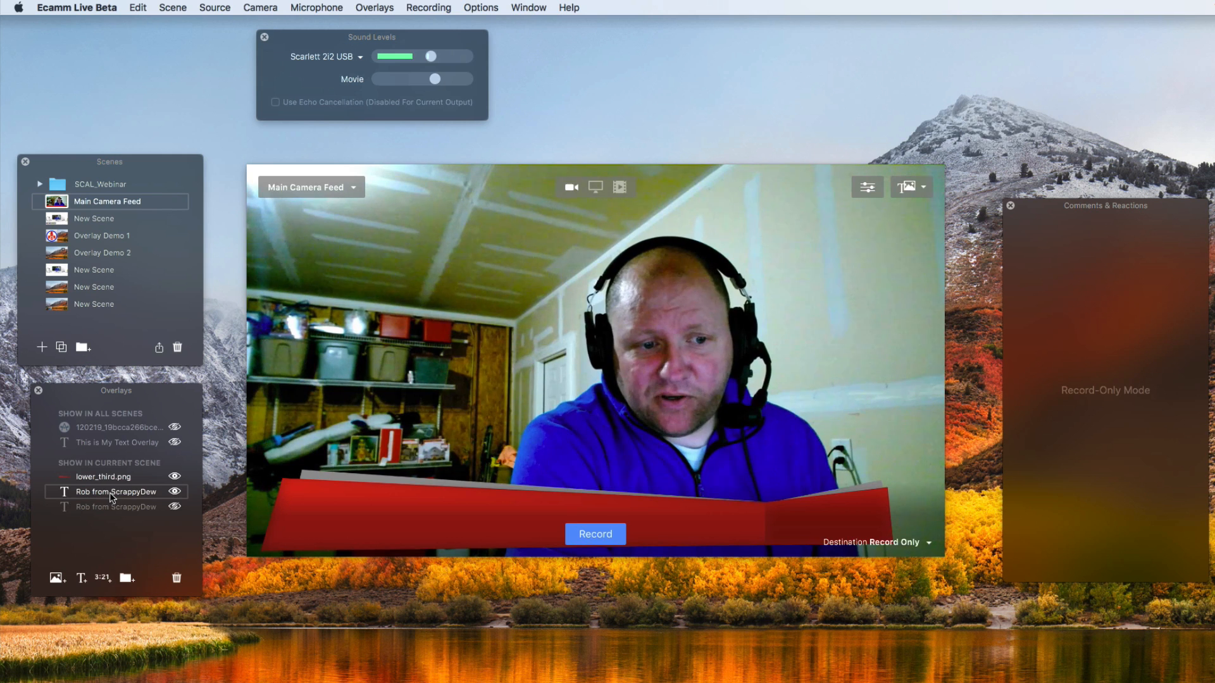
pyautogui.moveTo(109, 493); pyautogui.dragTo(111, 476)
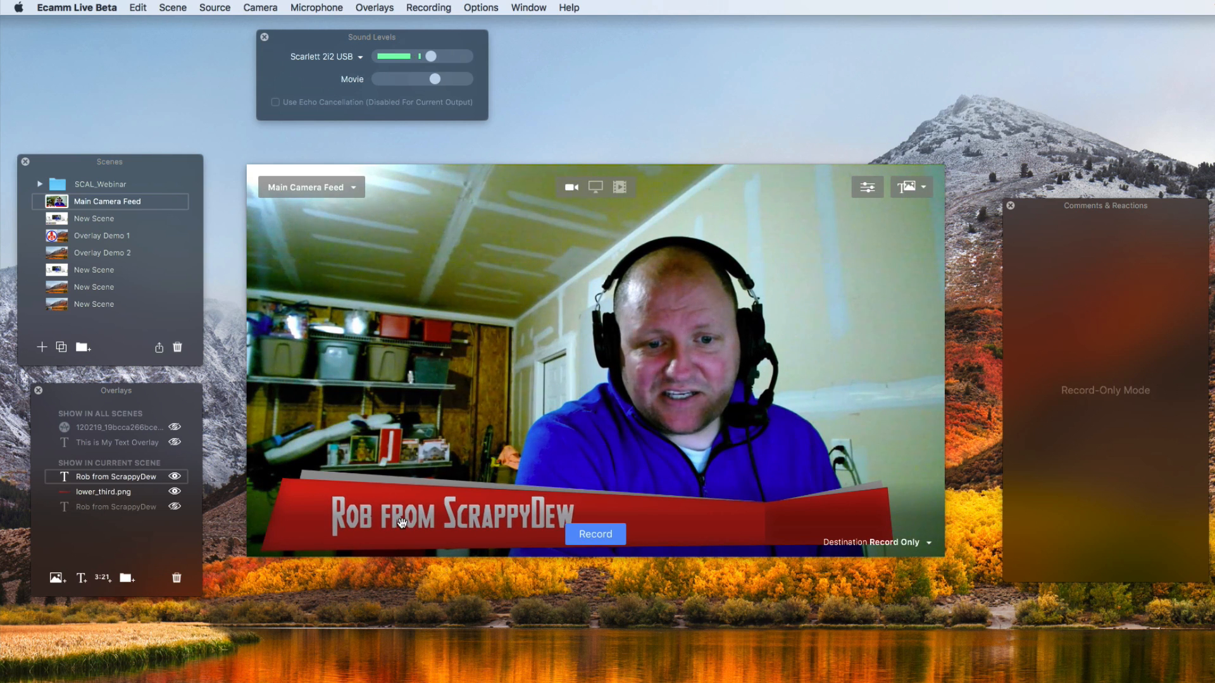
pyautogui.moveTo(479, 511)
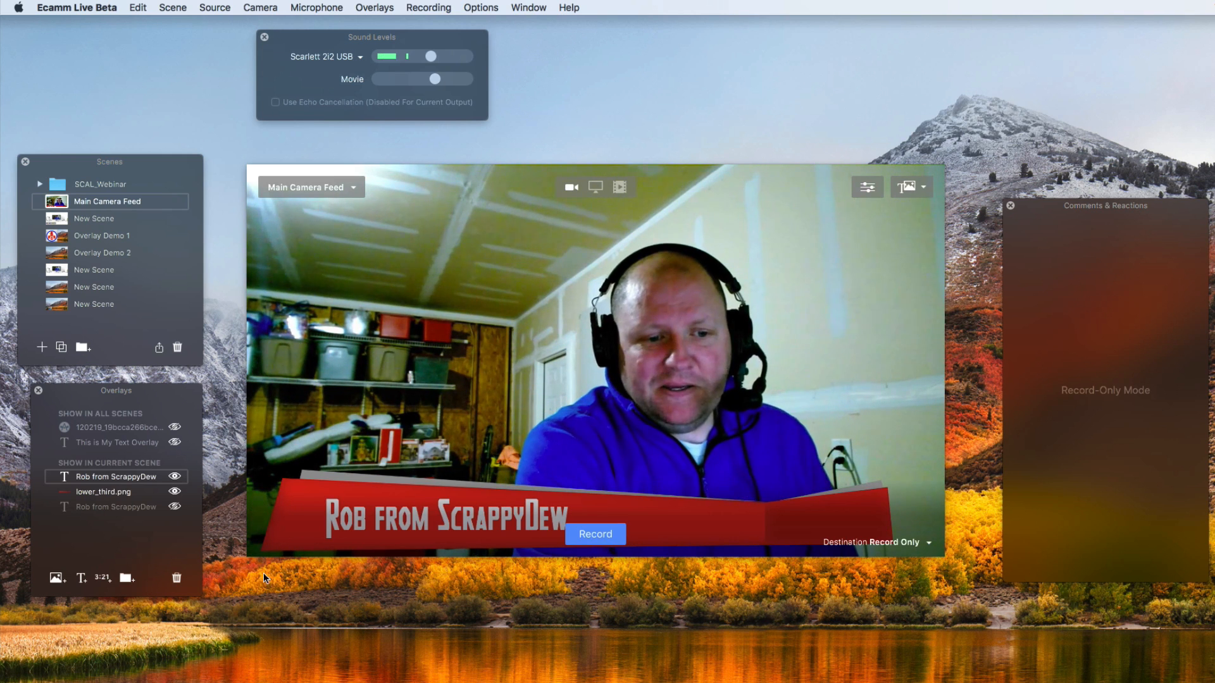
# - Group the name text and lower_third.png in a new overlay group, collapse it, and toggle its visibility off and on
pyautogui.click(129, 579)
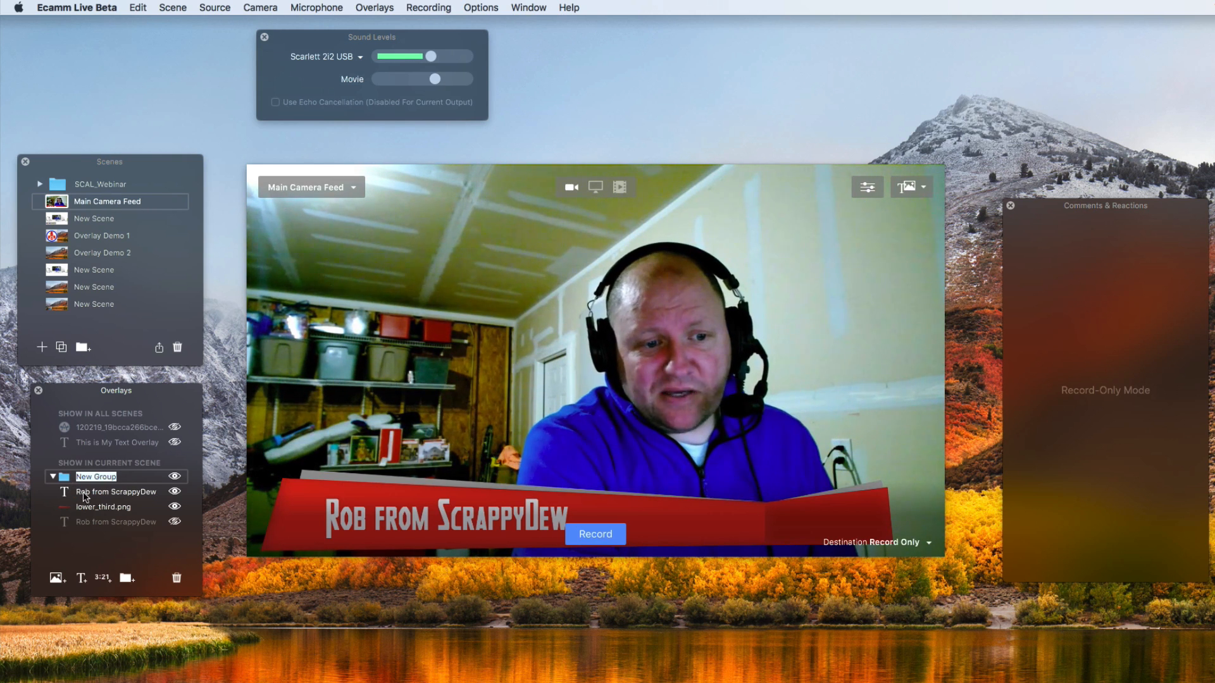
pyautogui.moveTo(83, 492); pyautogui.dragTo(106, 500)
pyautogui.click(52, 477)
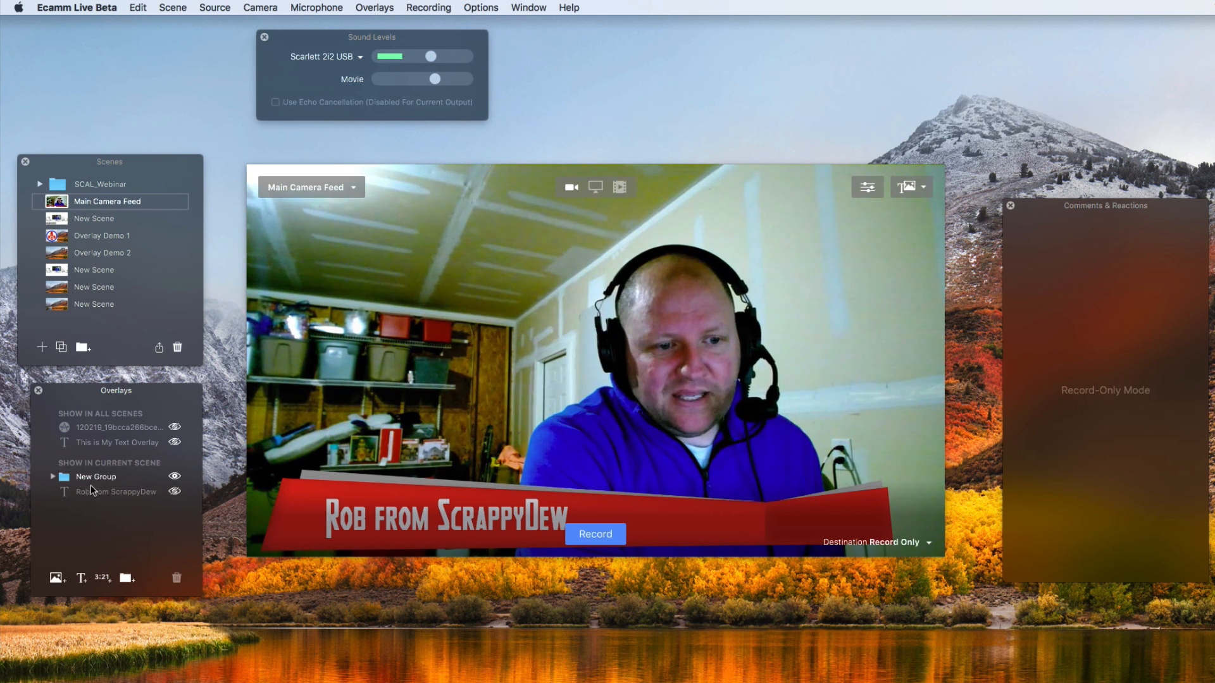
pyautogui.click(174, 477)
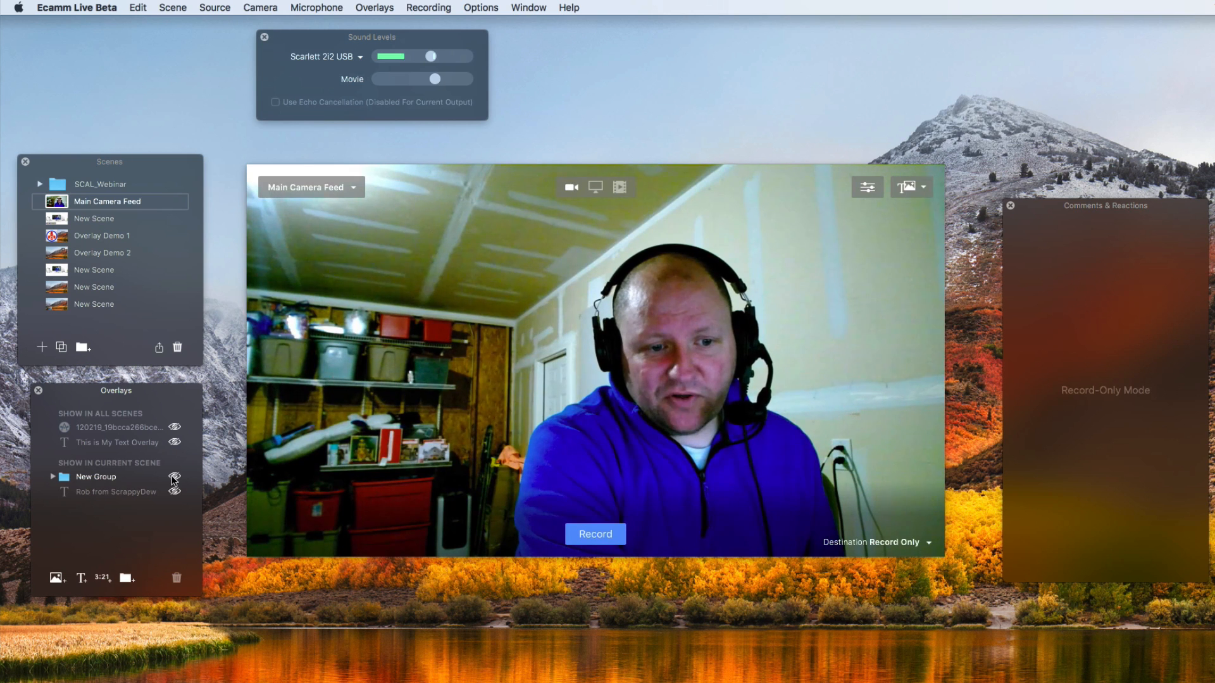
pyautogui.click(174, 478)
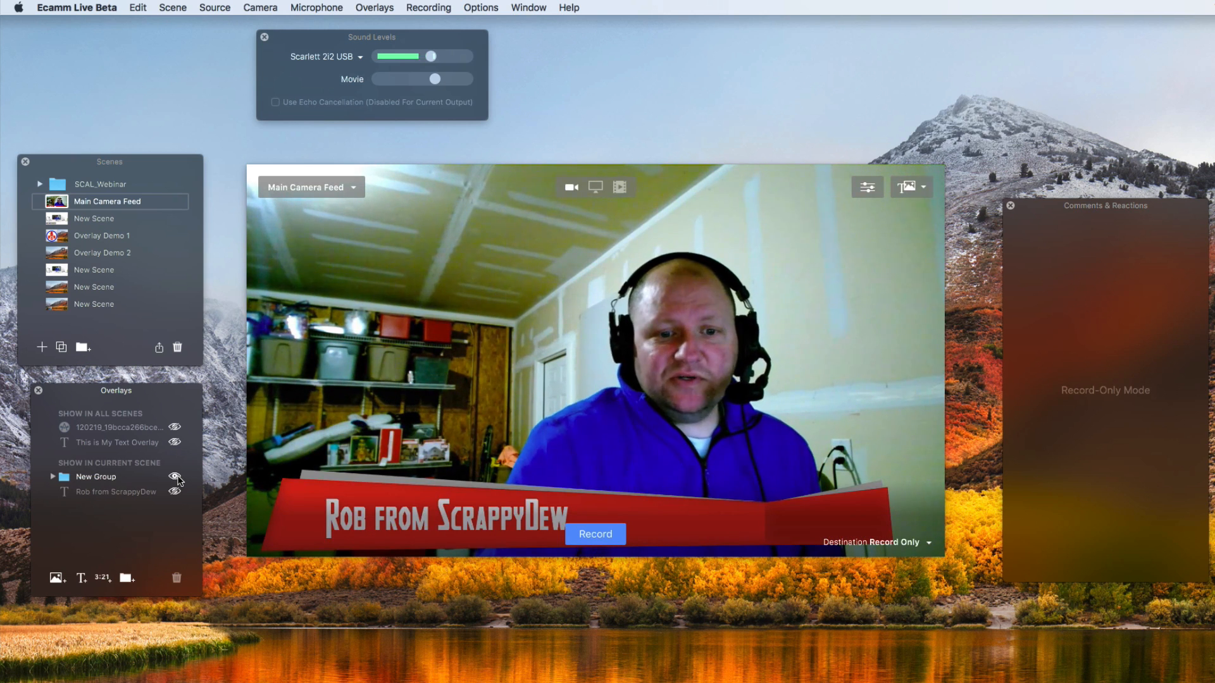